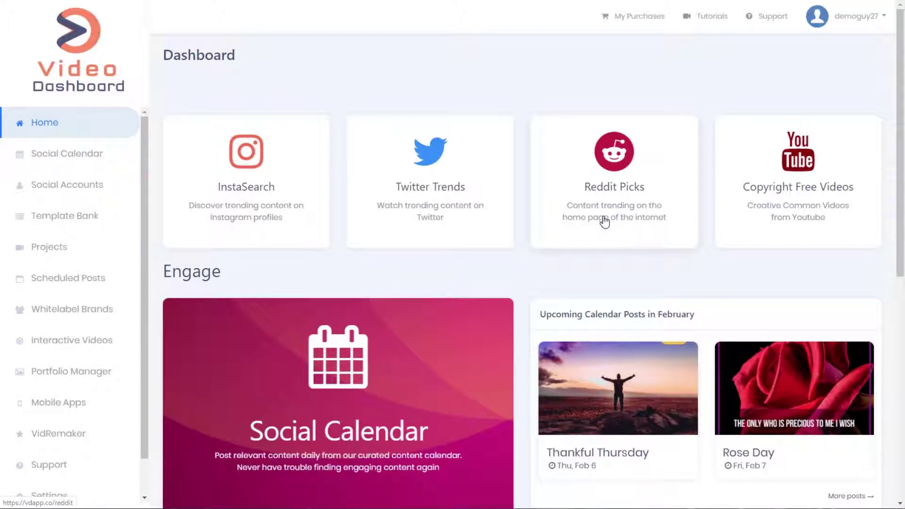
pyautogui.scroll(-3, 604, 221)
pyautogui.scroll(-2, 599, 223)
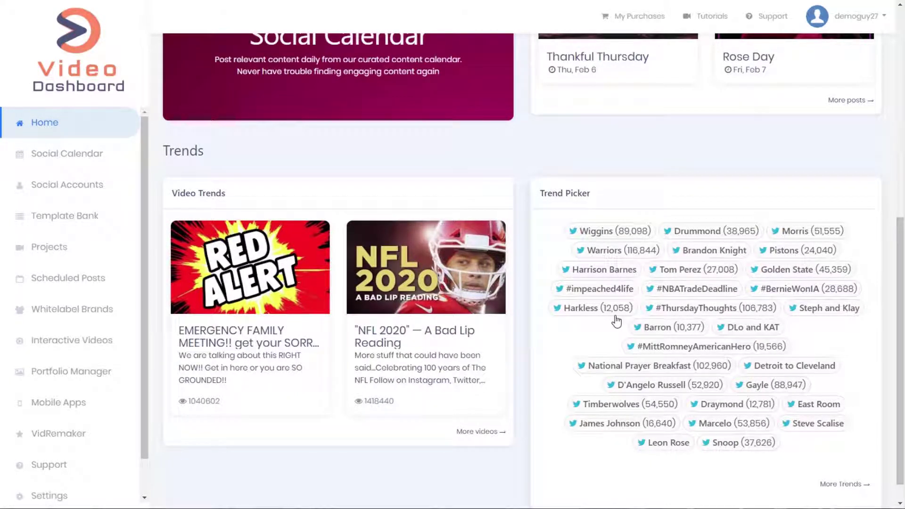
pyautogui.scroll(5, 616, 320)
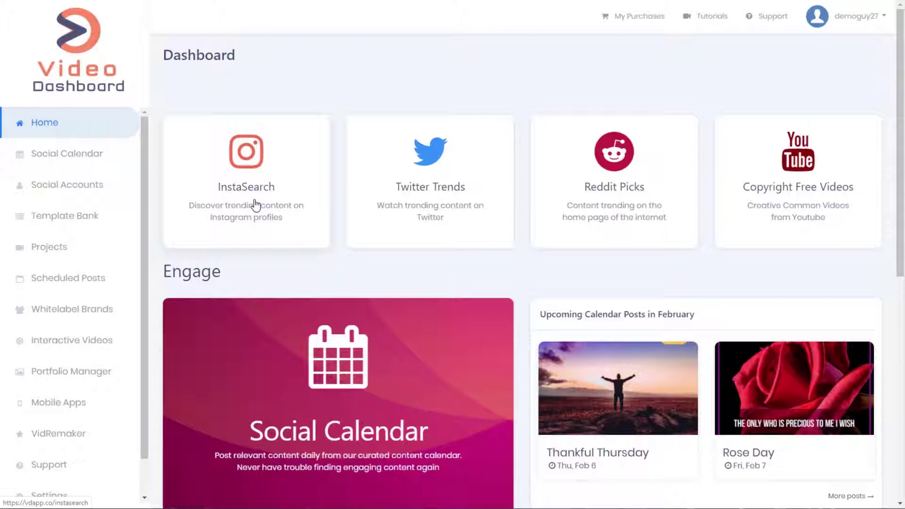
# Run an InstaSearch Instagram content search for 'diet'
pyautogui.click(255, 205)
pyautogui.click(440, 127)
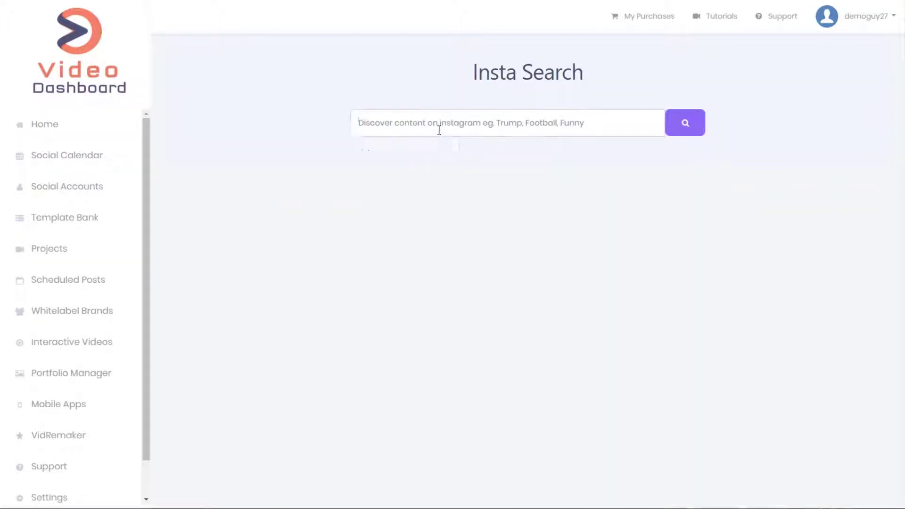
pyautogui.write('diet')
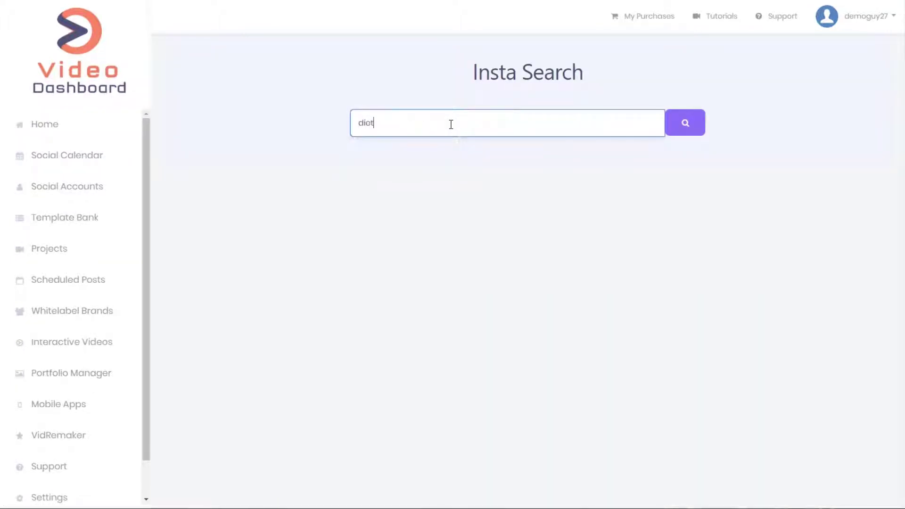
pyautogui.press('Return')
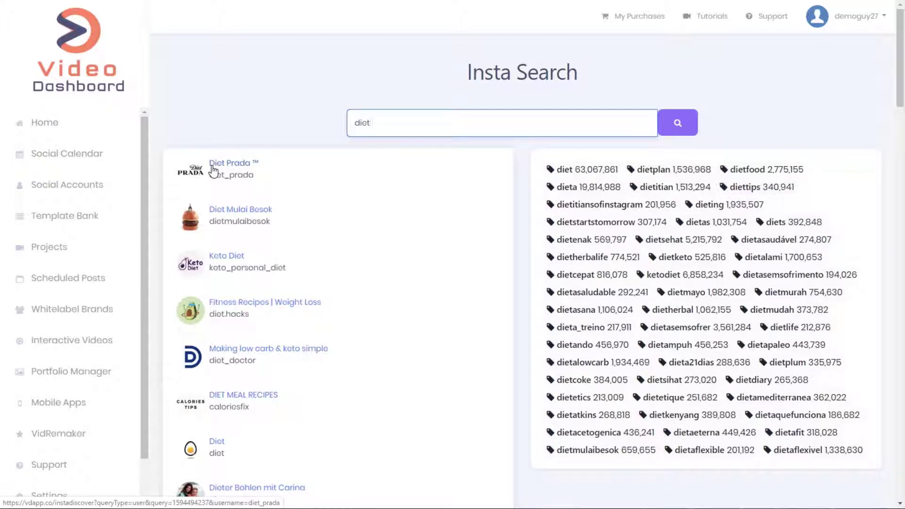
pyautogui.scroll(-2, 238, 191)
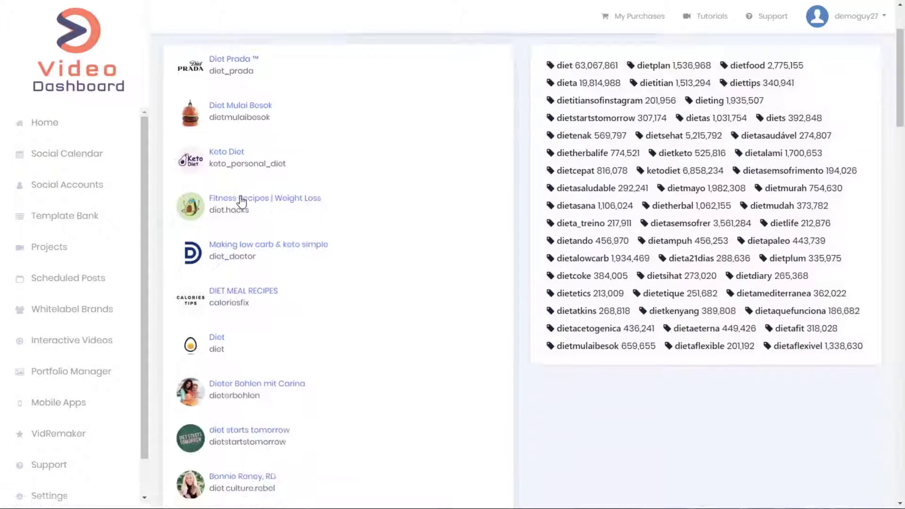
pyautogui.scroll(-3, 238, 202)
pyautogui.scroll(5, 238, 212)
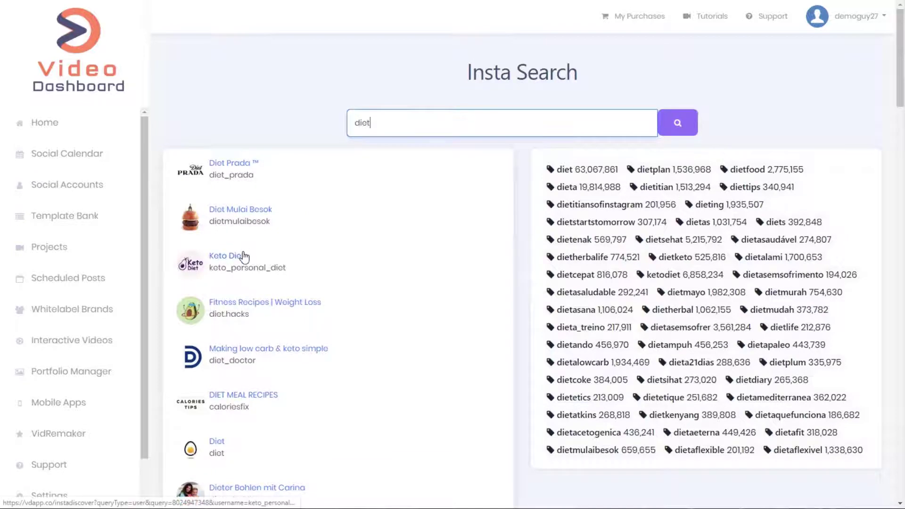
pyautogui.scroll(-2, 245, 257)
pyautogui.scroll(2, 247, 271)
pyautogui.scroll(-1, 241, 417)
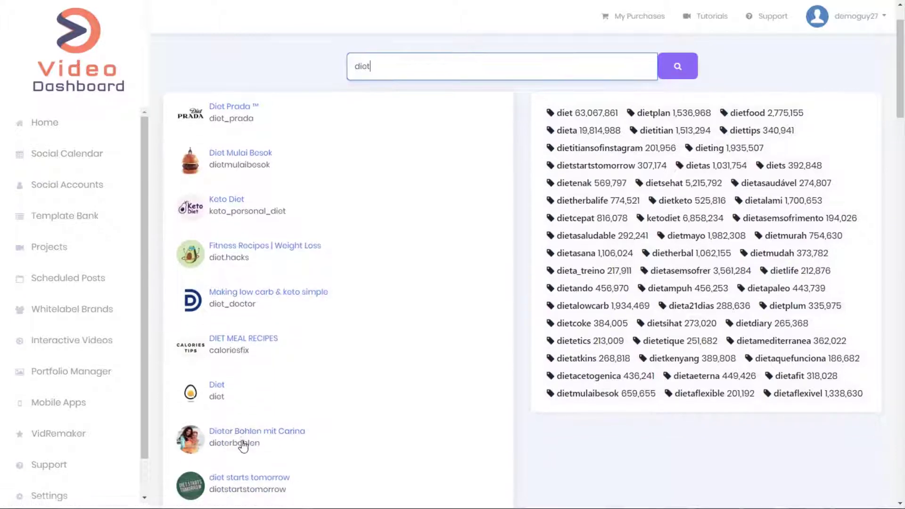
pyautogui.scroll(-2, 244, 446)
# Open the diet starts tomorrow posts, preview the JLo post on Instagram, then load more posts
pyautogui.click(245, 374)
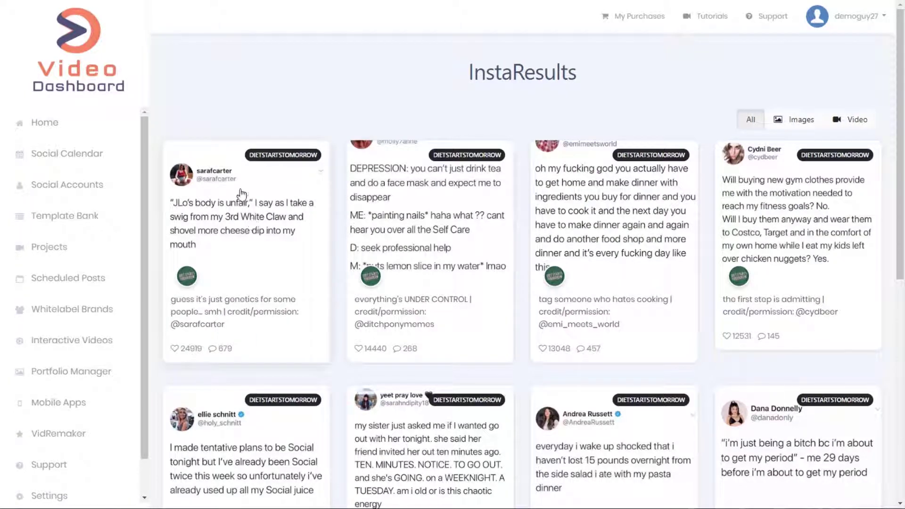
pyautogui.click(227, 179)
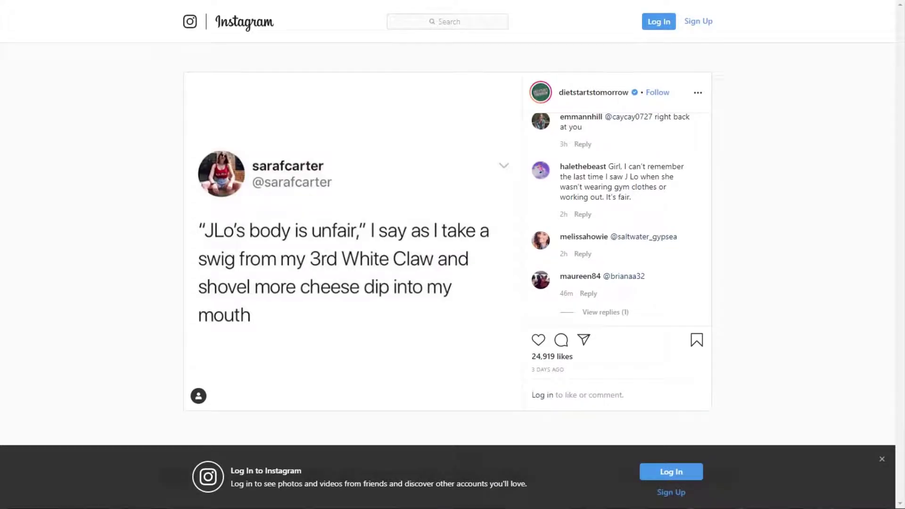
pyautogui.hotkey('alt', 'Left')
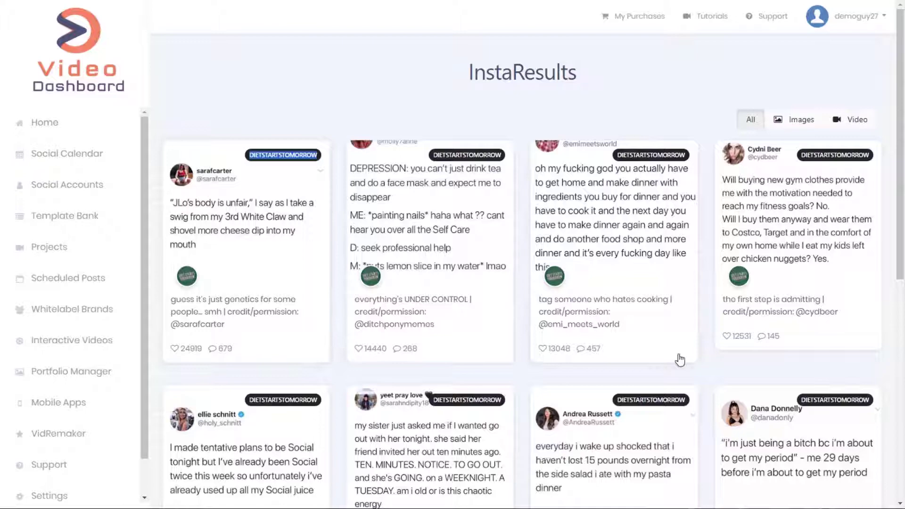
pyautogui.scroll(-5, 679, 360)
pyautogui.scroll(-1, 466, 390)
pyautogui.scroll(5, 434, 394)
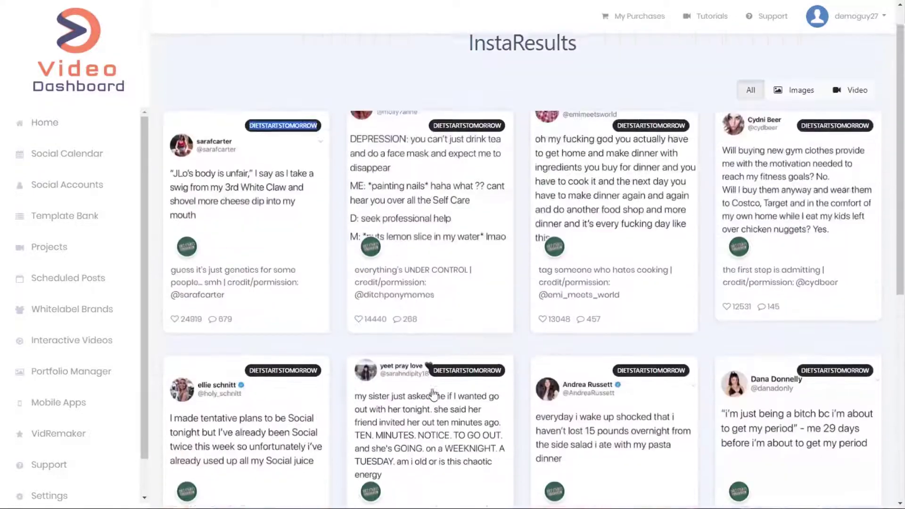
pyautogui.scroll(-5, 433, 394)
pyautogui.click(527, 477)
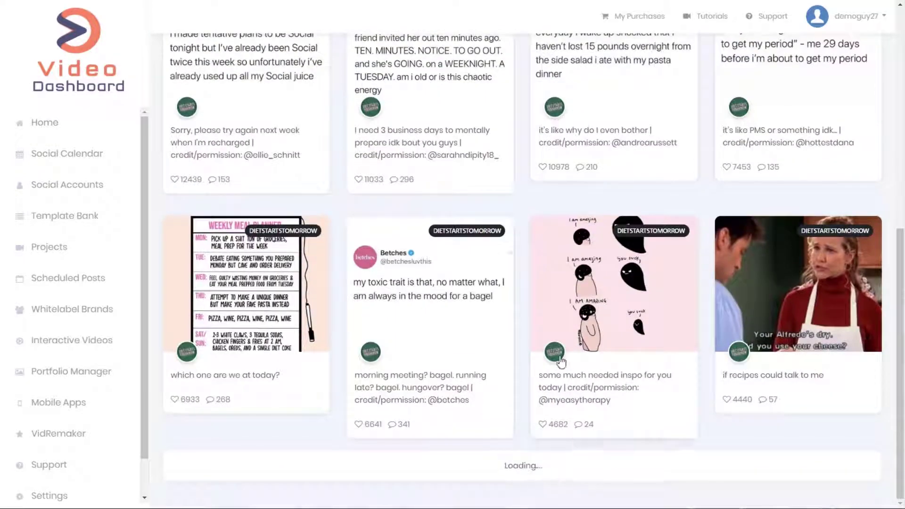
pyautogui.scroll(-3, 561, 357)
pyautogui.scroll(2, 561, 347)
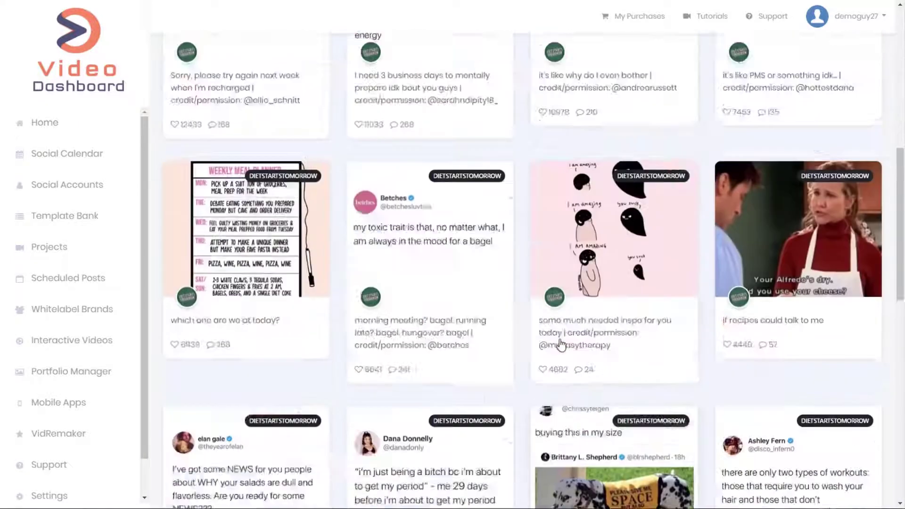
pyautogui.scroll(5, 561, 345)
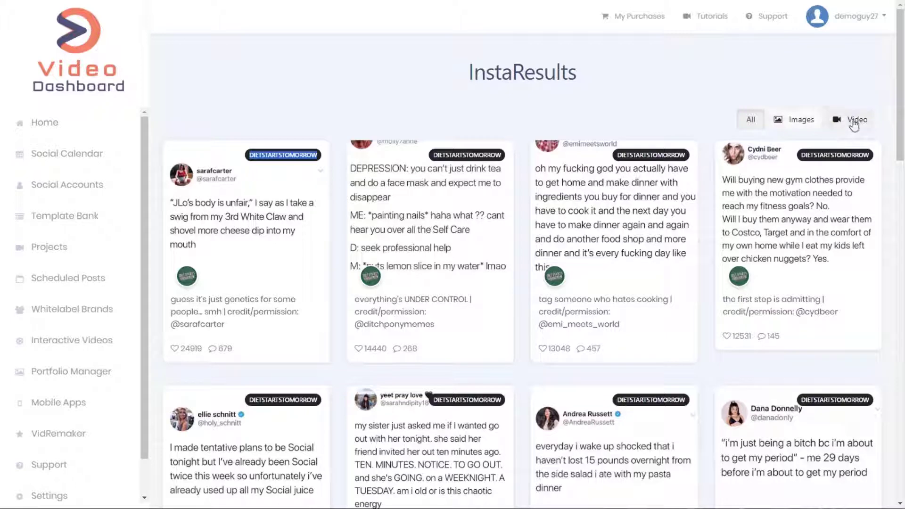
# Return to the dashboard home and open the Twitter Trends page with worldwide trends
pyautogui.click(61, 133)
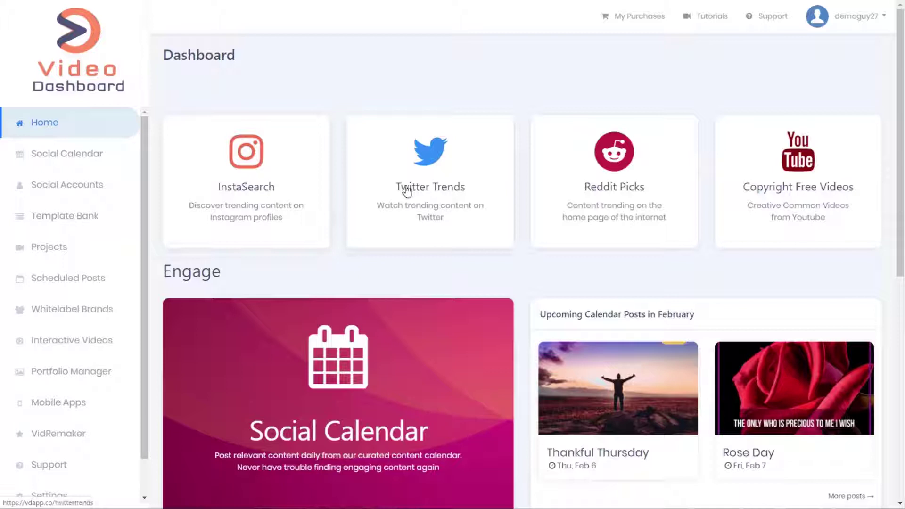
pyautogui.click(419, 191)
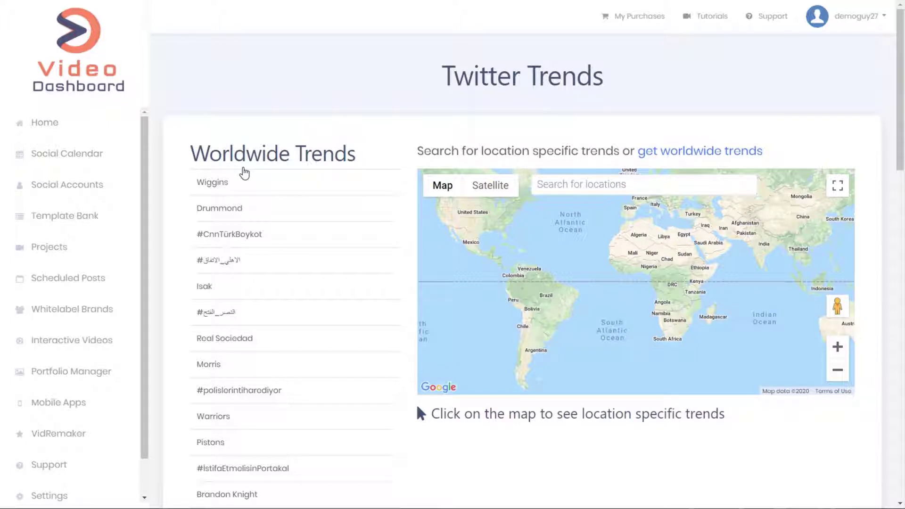
pyautogui.scroll(-1, 244, 182)
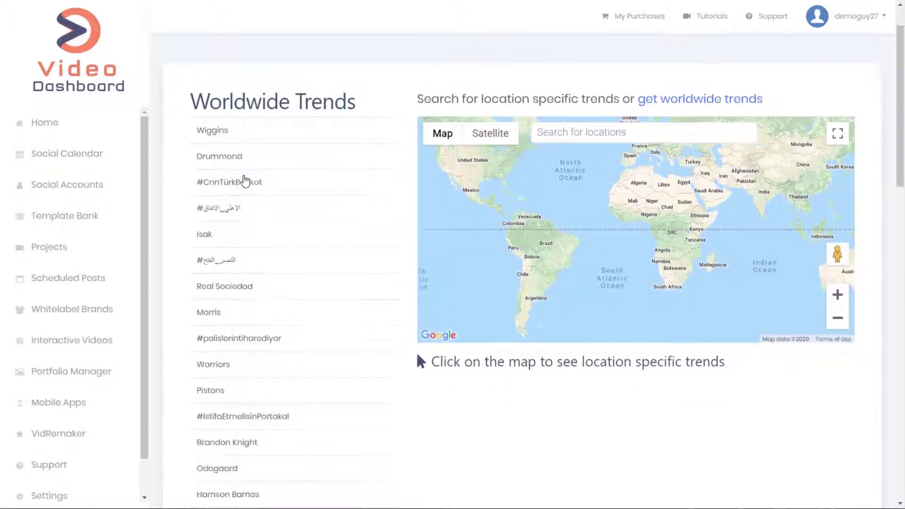
pyautogui.scroll(-2, 244, 182)
pyautogui.scroll(-1, 243, 182)
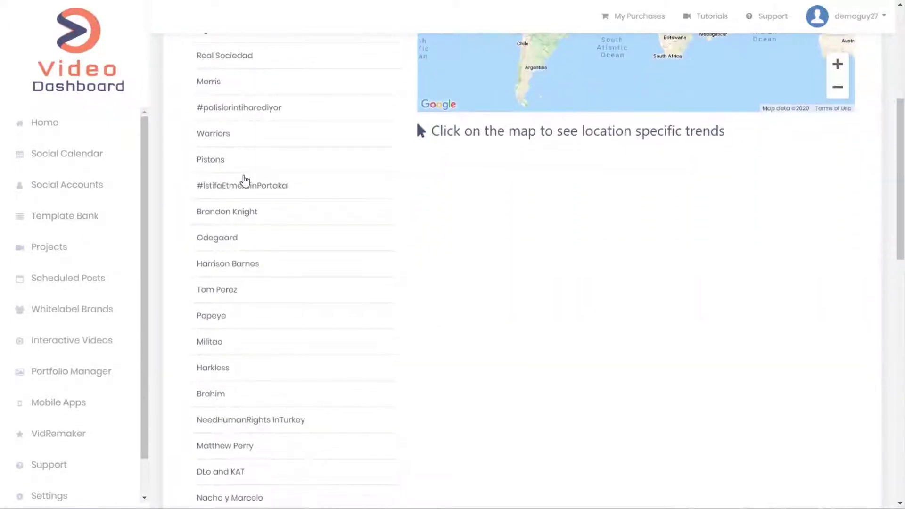
pyautogui.scroll(-1, 244, 182)
pyautogui.scroll(-2, 244, 182)
pyautogui.scroll(-2, 245, 181)
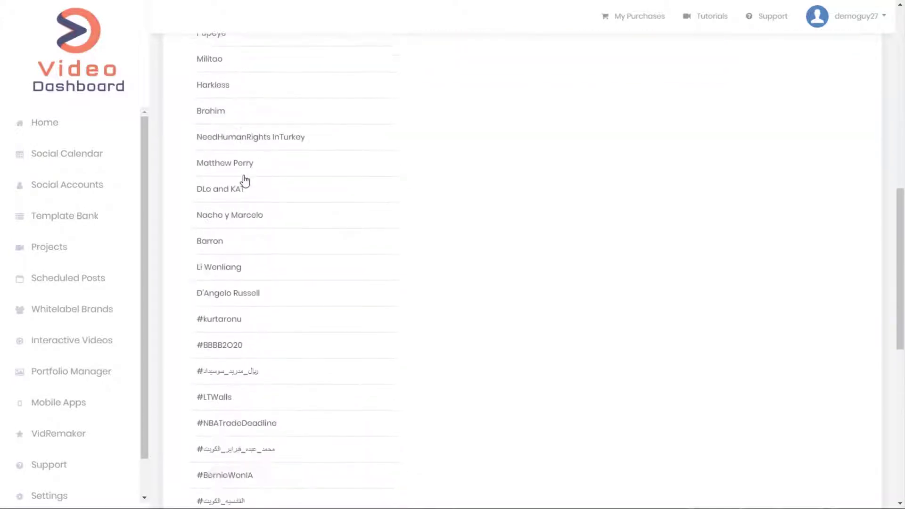
pyautogui.scroll(-2, 244, 181)
pyautogui.scroll(-2, 244, 181)
pyautogui.scroll(-2, 244, 182)
pyautogui.scroll(-1, 245, 182)
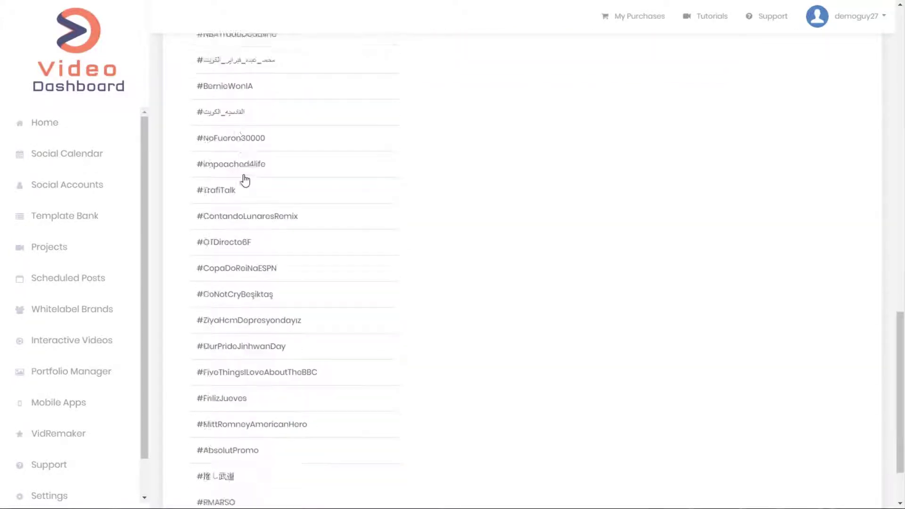
pyautogui.scroll(-2, 244, 182)
pyautogui.scroll(10, 244, 182)
pyautogui.scroll(7, 244, 181)
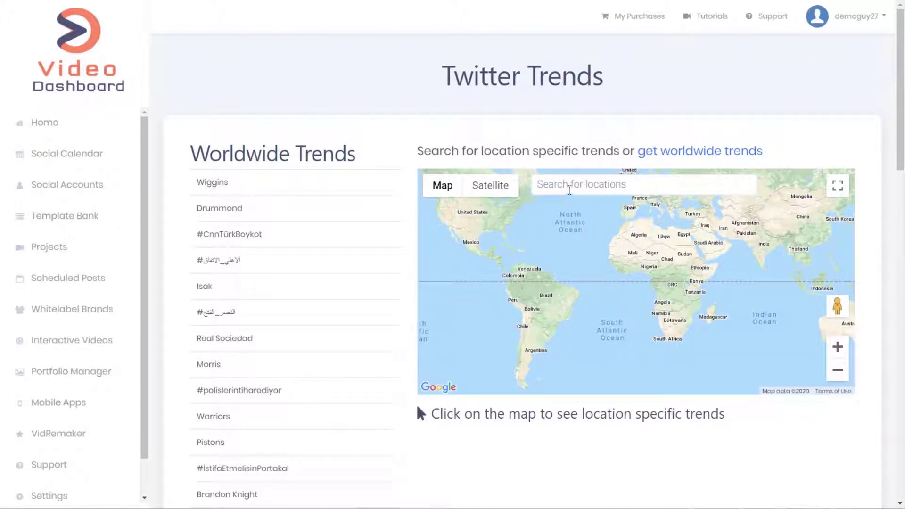
# Load Twitter trends for California, then for Gdańsk, then switch back to worldwide trends
pyautogui.click(568, 190)
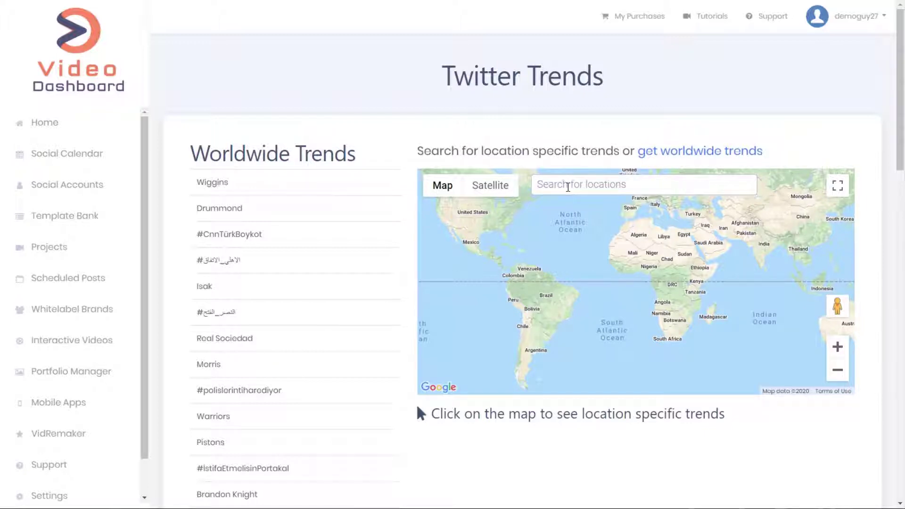
pyautogui.write('call')
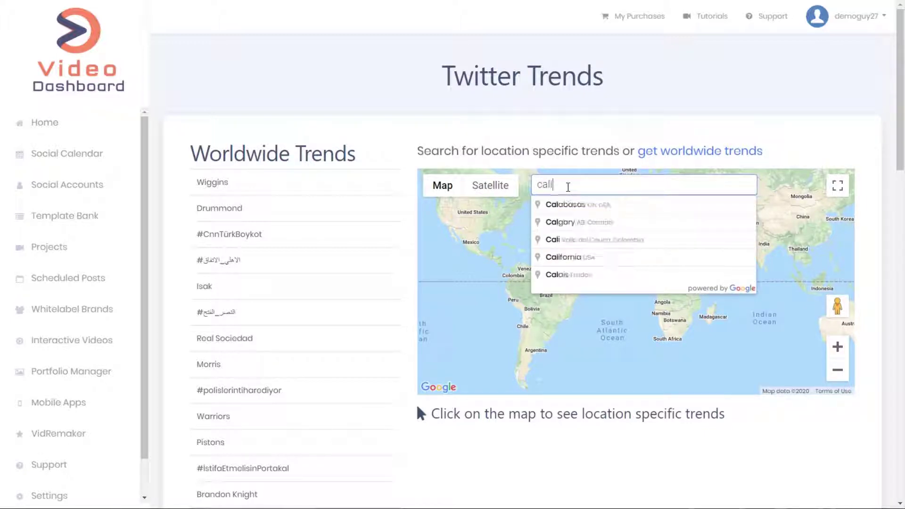
pyautogui.write('f')
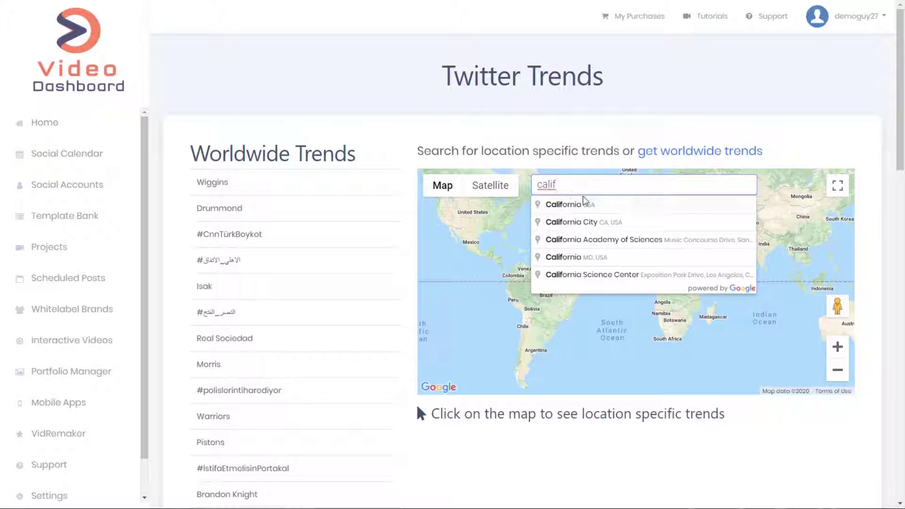
pyautogui.click(574, 207)
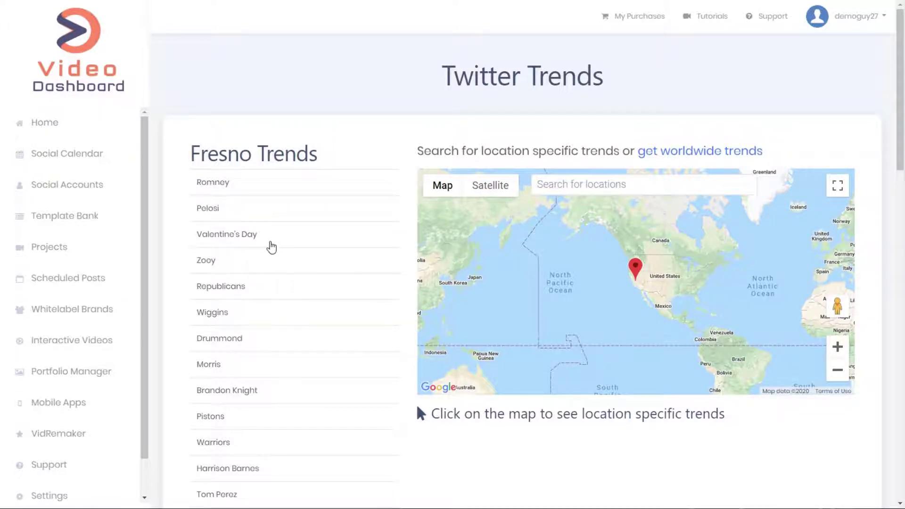
pyautogui.scroll(-1, 271, 247)
pyautogui.scroll(-1, 271, 246)
pyautogui.scroll(-2, 271, 248)
pyautogui.scroll(-3, 270, 248)
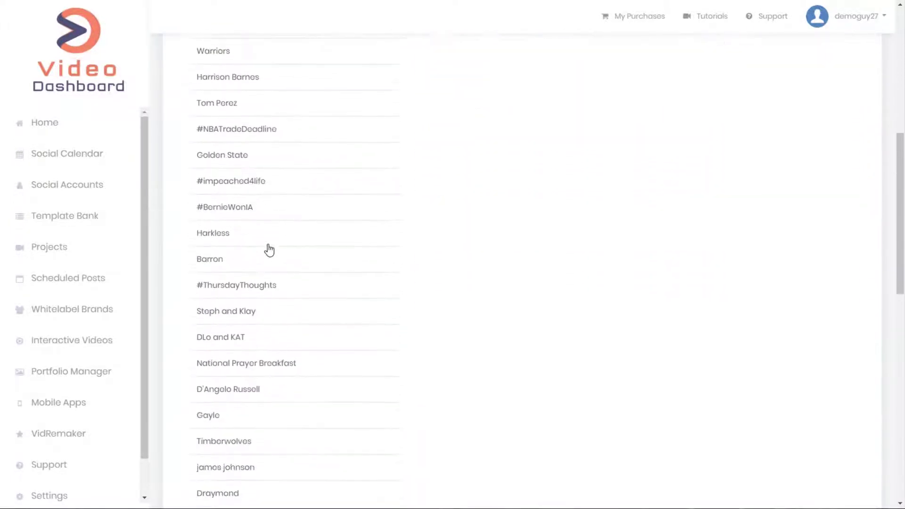
pyautogui.scroll(-3, 270, 249)
pyautogui.scroll(5, 268, 249)
pyautogui.scroll(4, 340, 276)
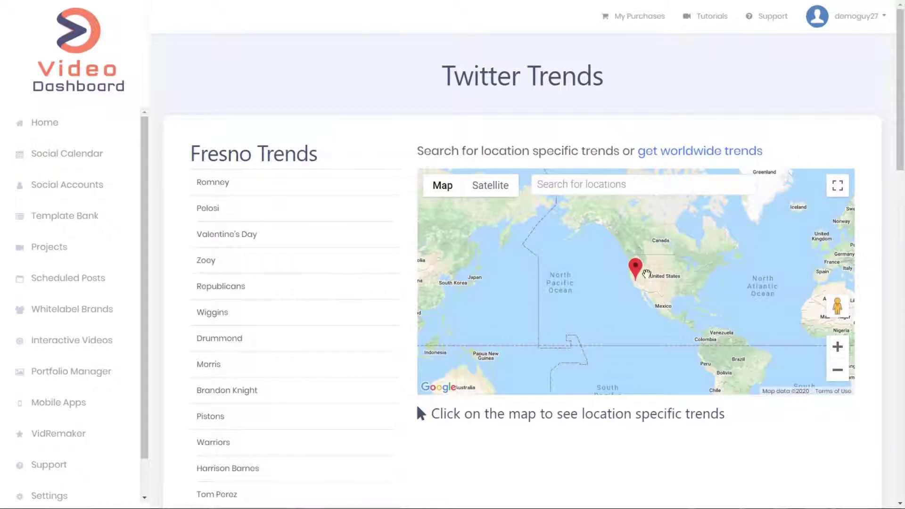
pyautogui.click(597, 193)
pyautogui.write('e')
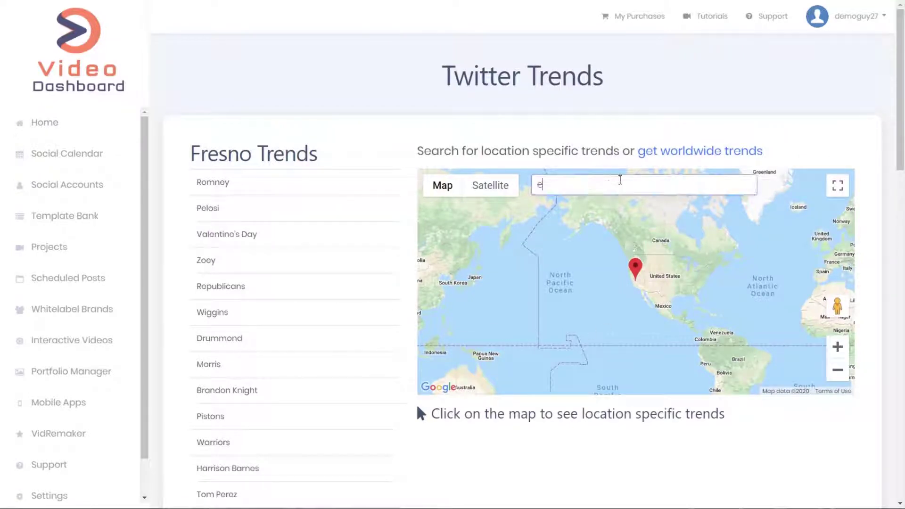
pyautogui.write('u')
pyautogui.press('BackSpace')
pyautogui.press('BackSpace')
pyautogui.write('gd')
pyautogui.click(590, 204)
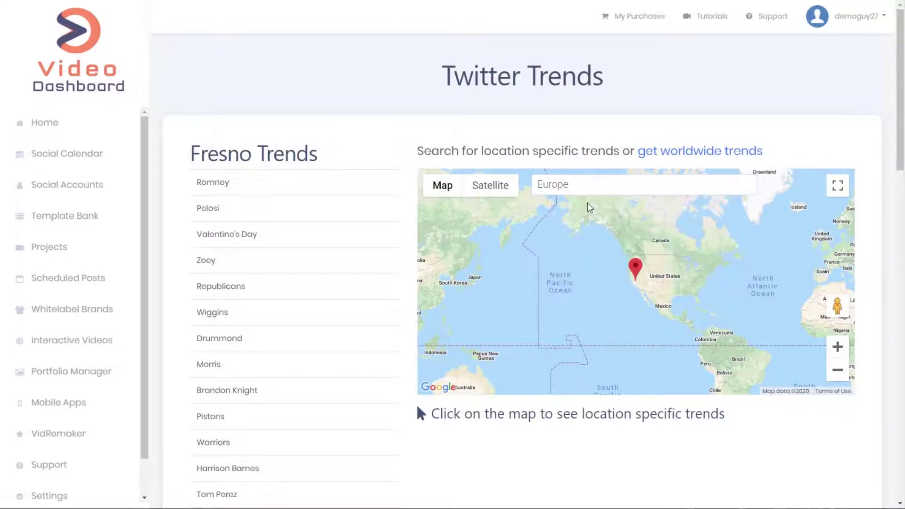
pyautogui.scroll(-4, 343, 304)
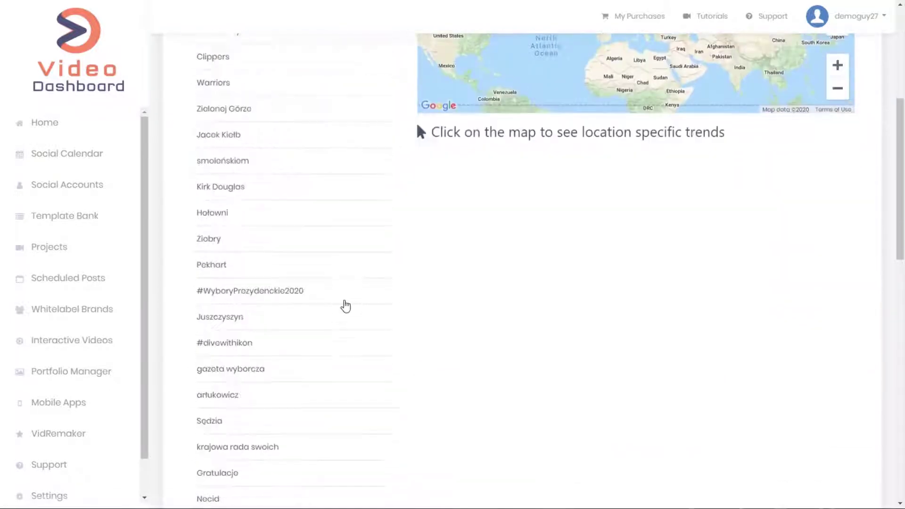
pyautogui.scroll(-2, 346, 303)
pyautogui.scroll(4, 346, 303)
pyautogui.scroll(2, 348, 300)
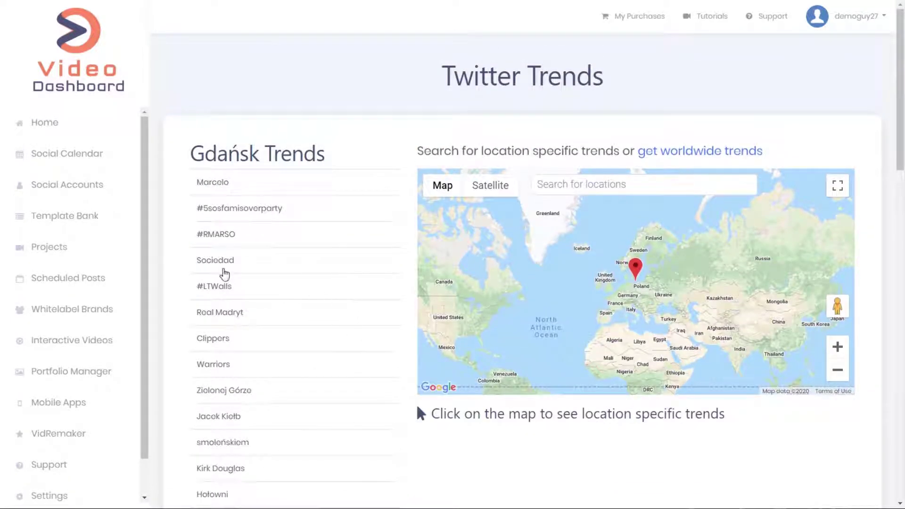
pyautogui.click(727, 155)
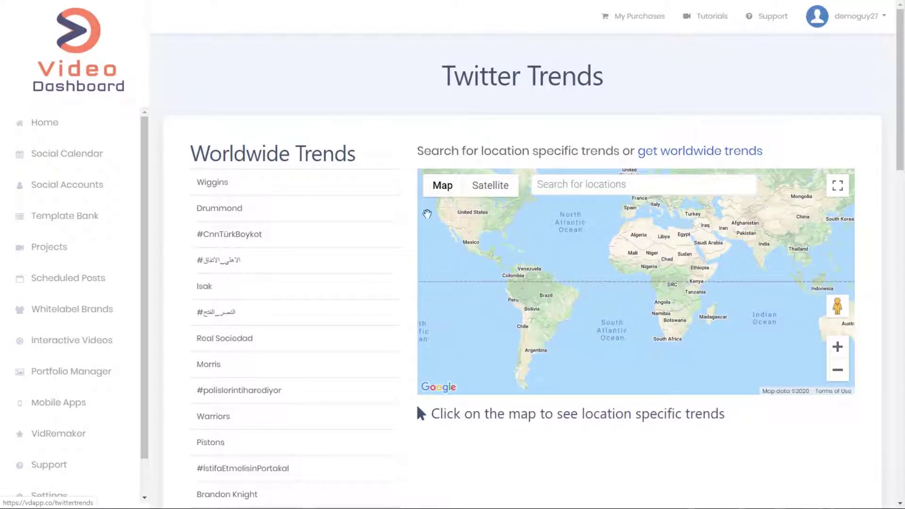
pyautogui.scroll(-4, 292, 232)
pyautogui.scroll(-3, 291, 232)
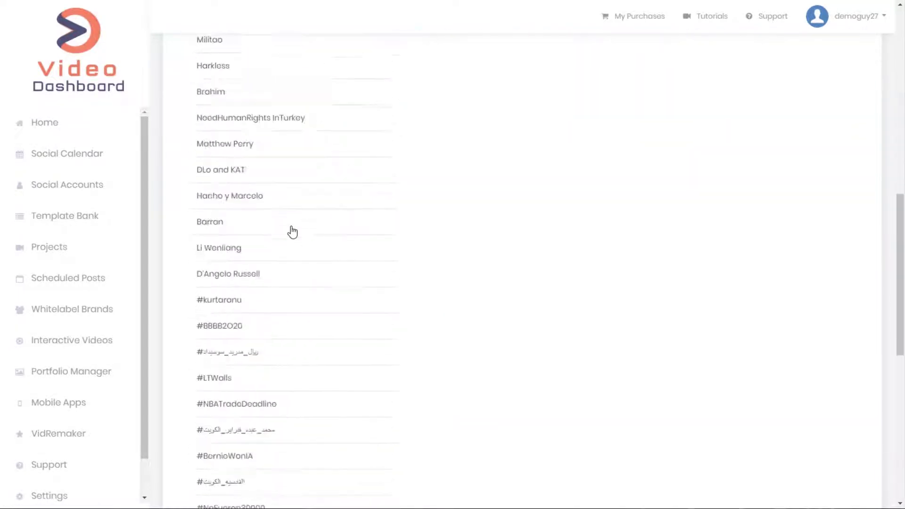
pyautogui.scroll(5, 297, 234)
pyautogui.scroll(3, 301, 233)
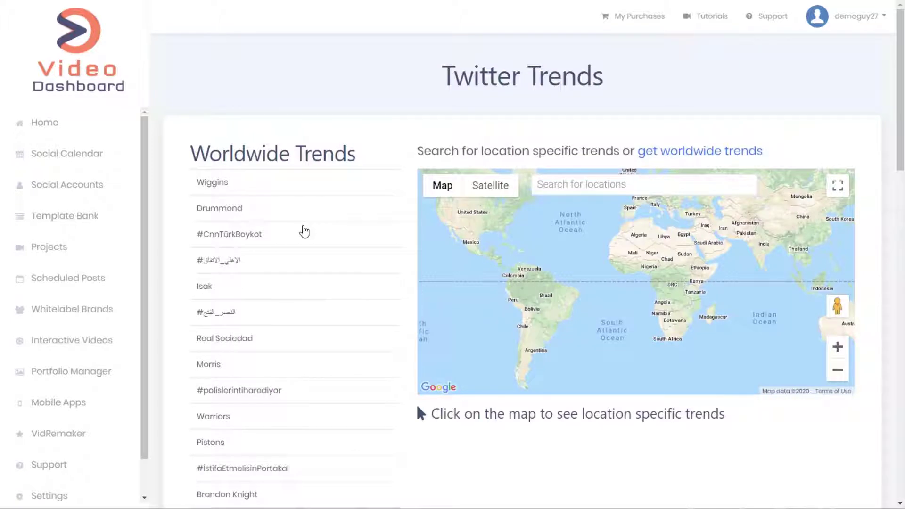
# Return to the dashboard home and open the Reddit Picks trends finder
pyautogui.click(48, 130)
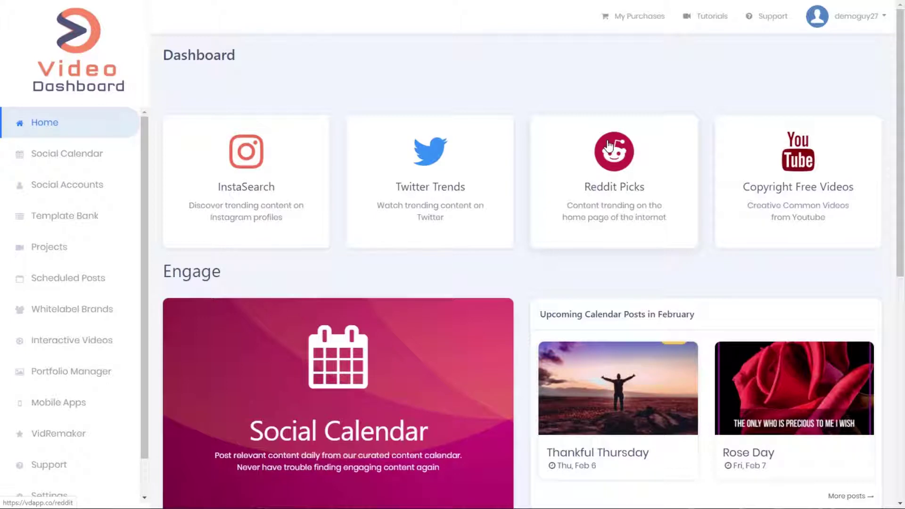
pyautogui.click(609, 146)
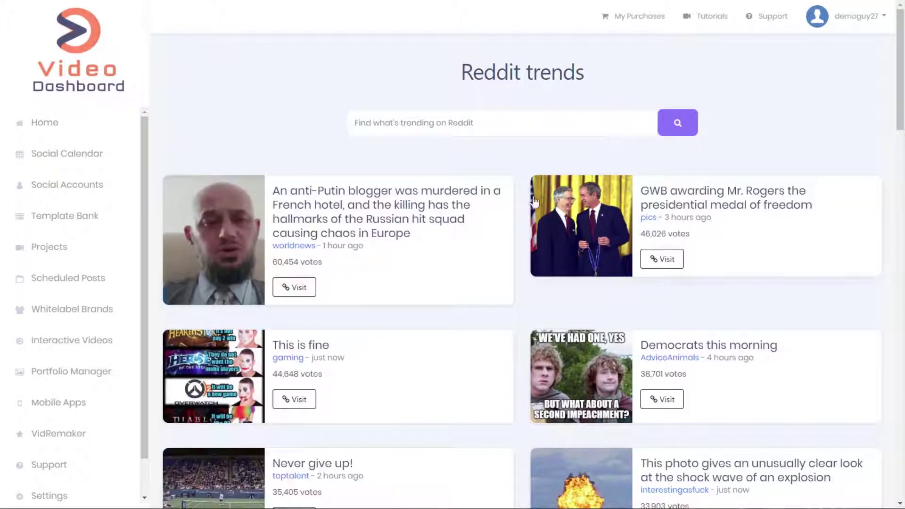
pyautogui.scroll(-1, 340, 229)
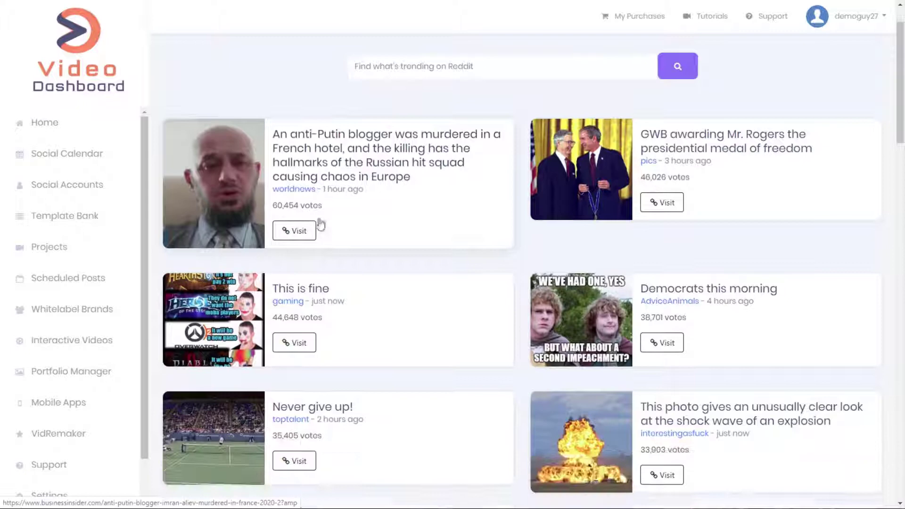
pyautogui.scroll(-2, 307, 219)
pyautogui.scroll(-2, 308, 219)
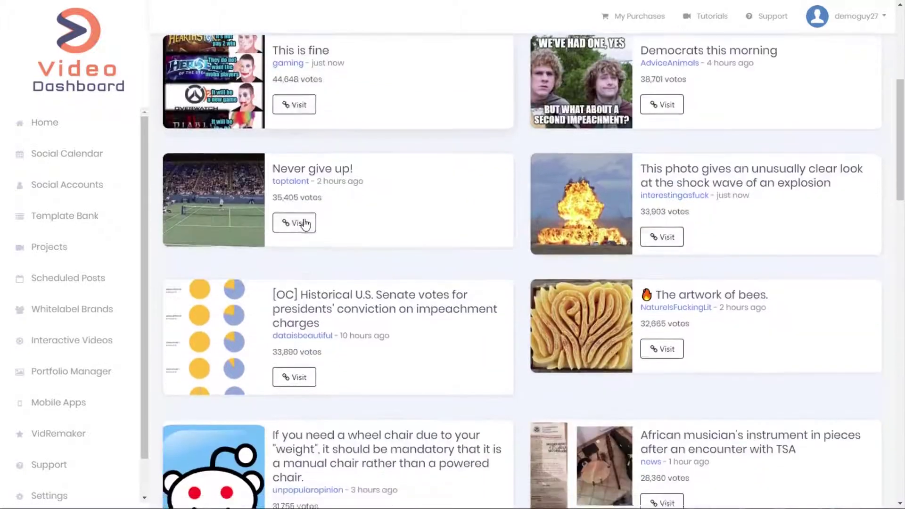
pyautogui.scroll(-2, 308, 219)
pyautogui.scroll(6, 308, 220)
pyautogui.scroll(1, 309, 216)
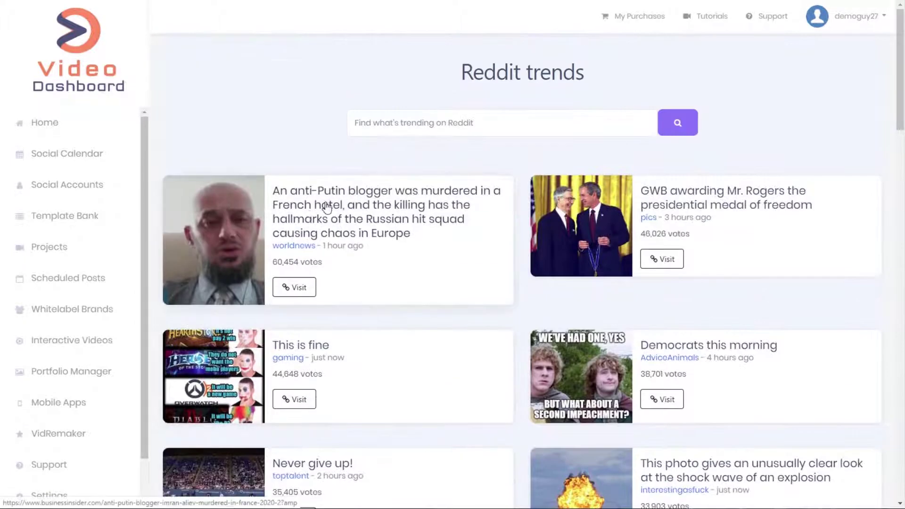
# Search Reddit trends for 'diet', visit the first result's post, then go back Home
pyautogui.click(447, 122)
pyautogui.write('d')
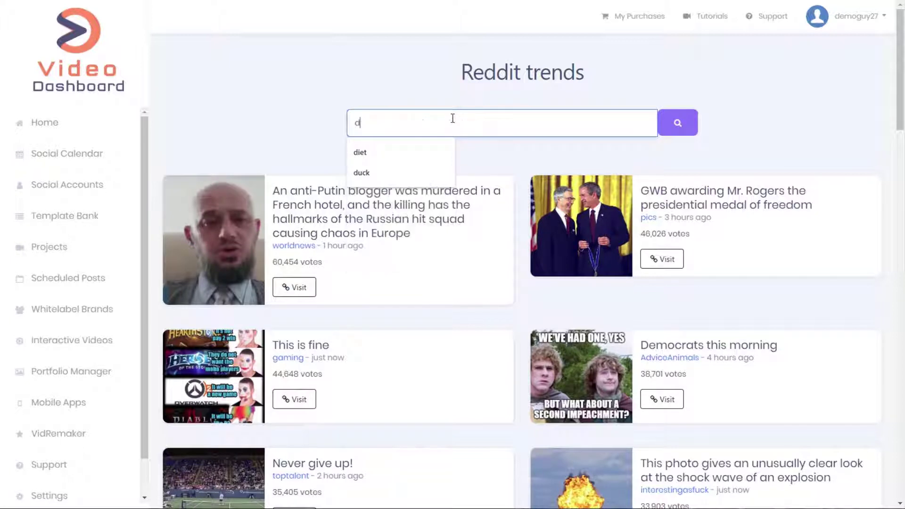
pyautogui.write('iet')
pyautogui.press('Return')
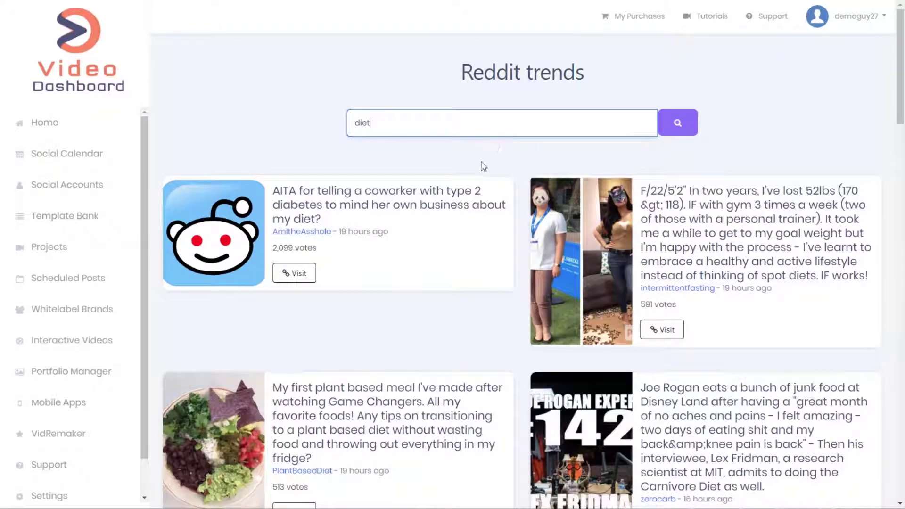
pyautogui.scroll(-2, 462, 188)
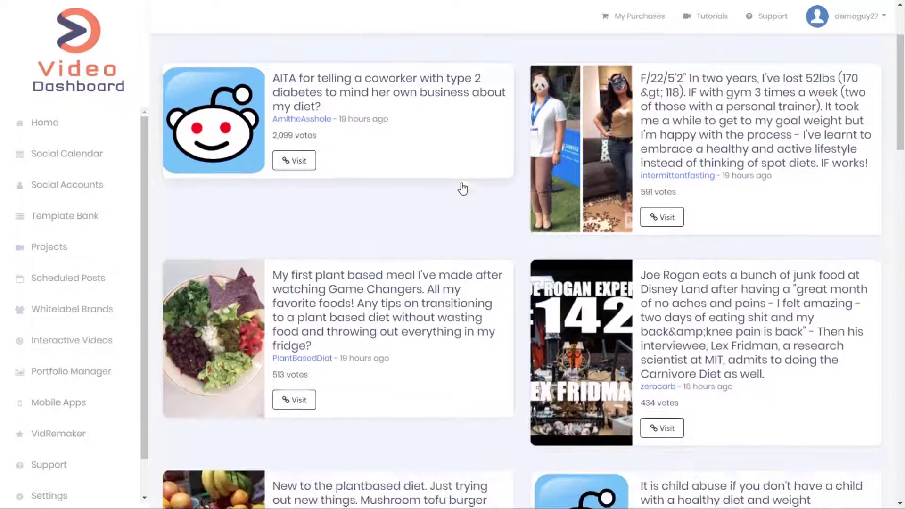
pyautogui.scroll(-1, 460, 188)
pyautogui.scroll(-3, 430, 210)
pyautogui.scroll(-1, 406, 211)
pyautogui.scroll(7, 393, 214)
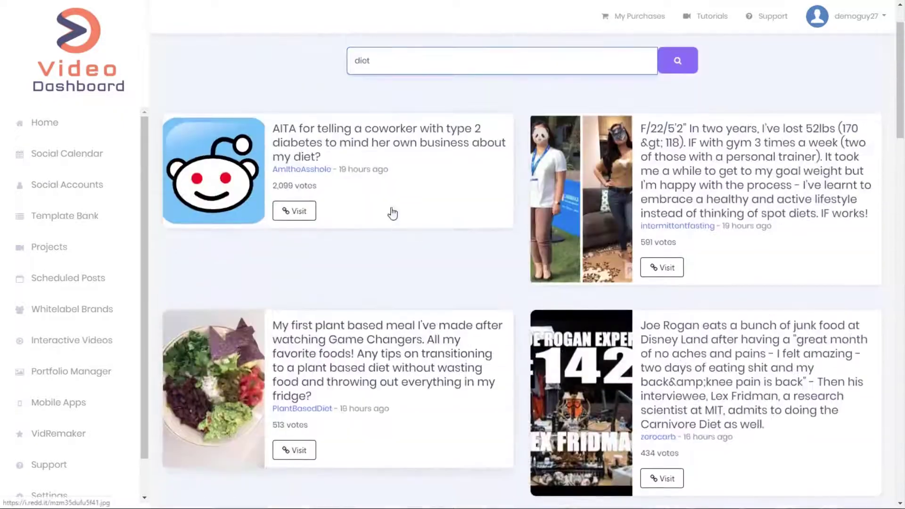
pyautogui.click(299, 214)
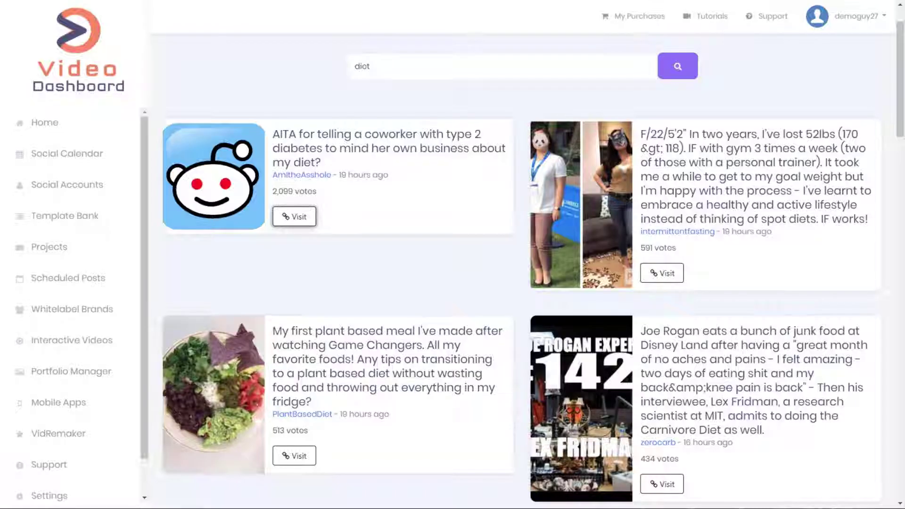
pyautogui.click(53, 116)
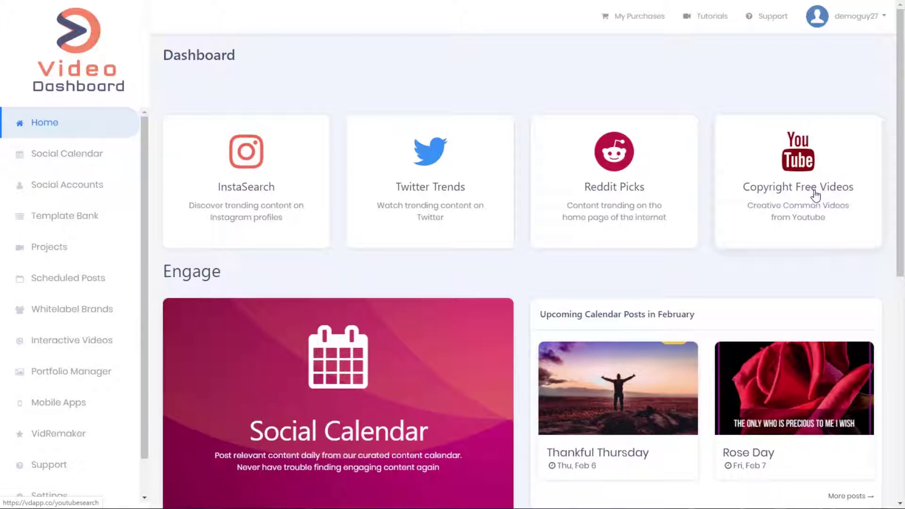
# Search the Copyright Free Videos page for the suggested term 'diet'
pyautogui.click(803, 199)
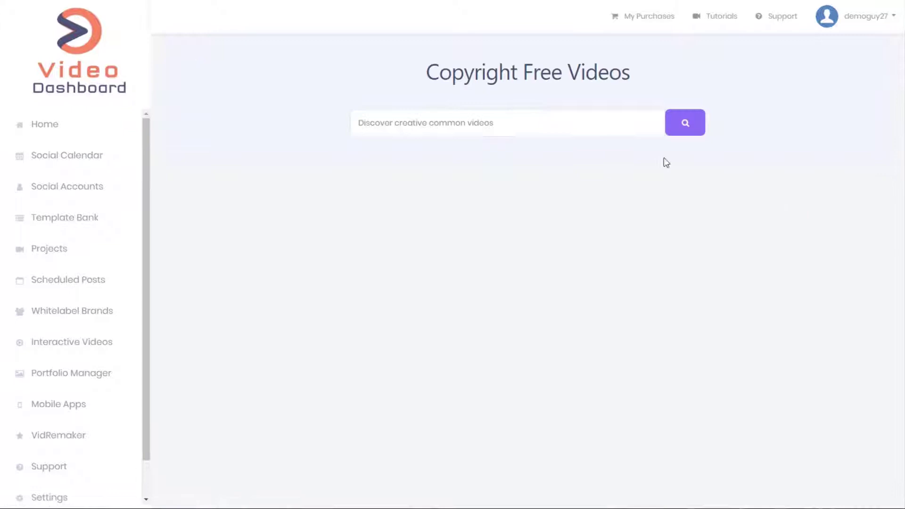
pyautogui.click(575, 130)
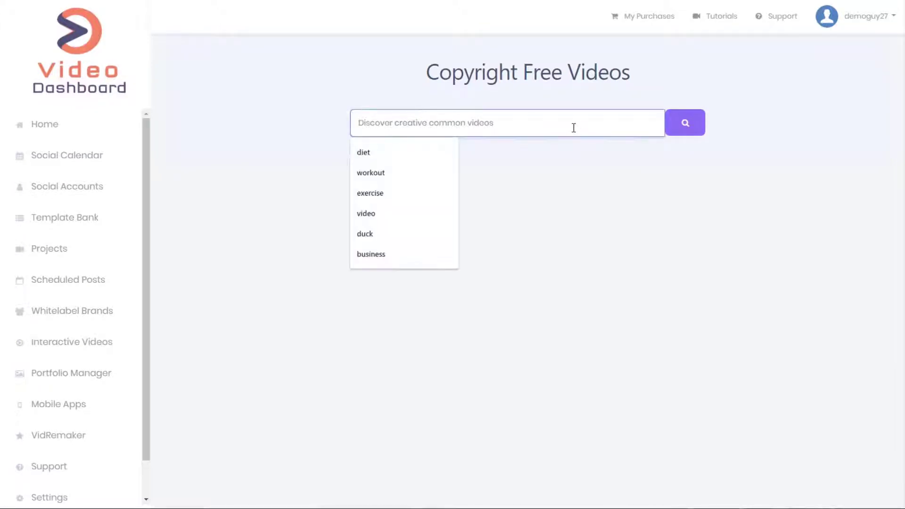
pyautogui.click(434, 154)
pyautogui.click(686, 122)
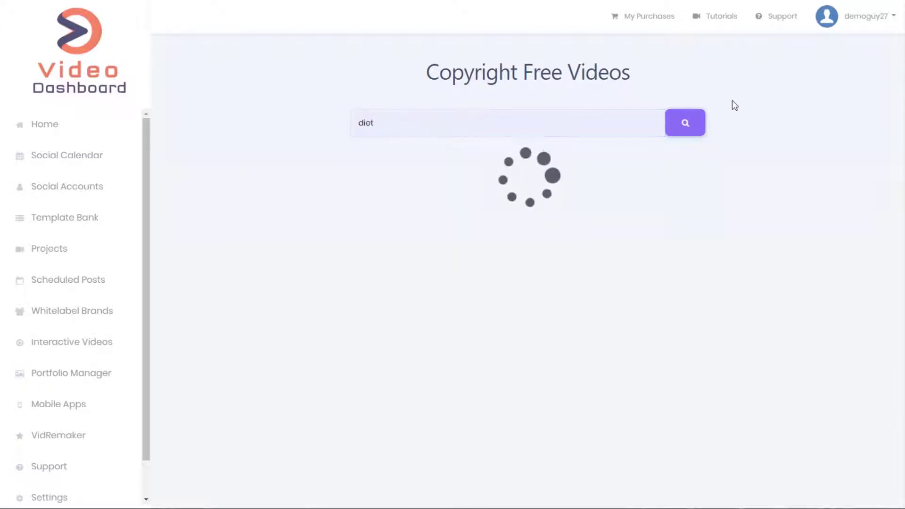
pyautogui.scroll(-1, 632, 95)
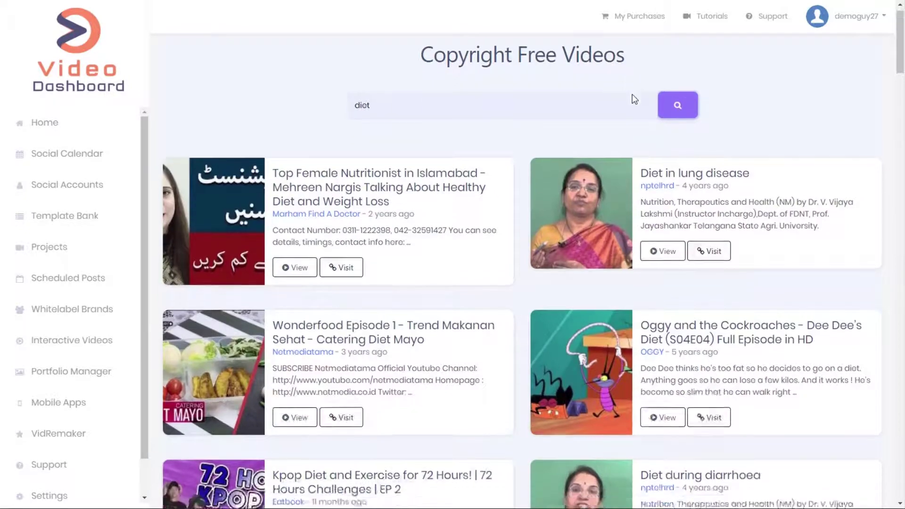
pyautogui.scroll(-3, 593, 107)
pyautogui.scroll(-4, 551, 118)
pyautogui.scroll(-3, 528, 124)
pyautogui.scroll(-4, 528, 124)
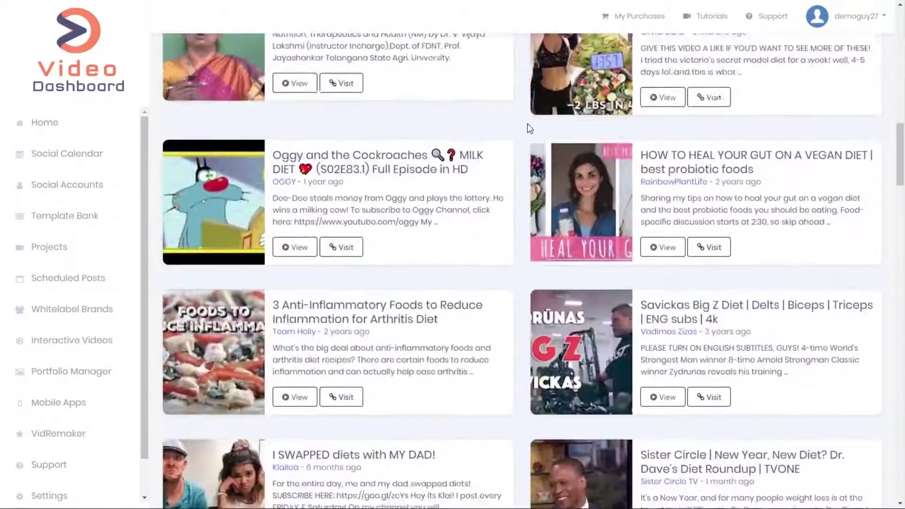
pyautogui.scroll(-3, 528, 124)
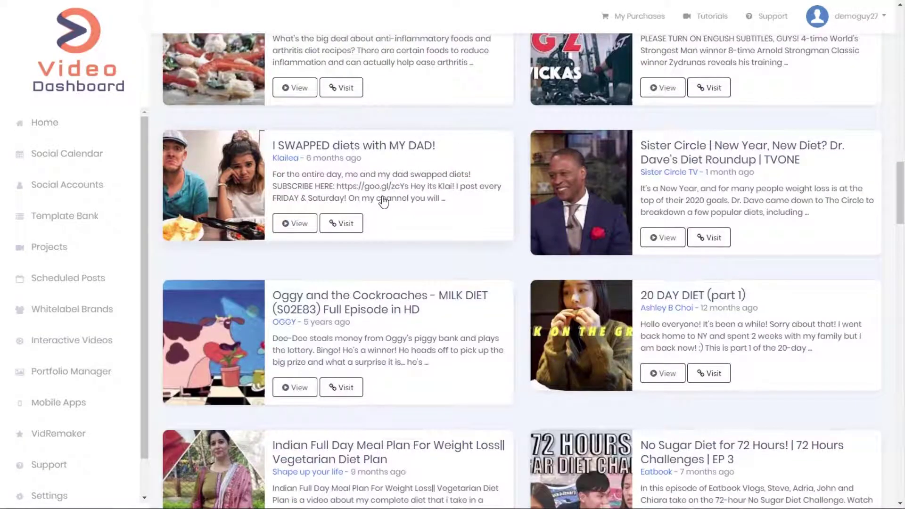
# Open 'I SWAPPED diets with MY DAD!' on YouTube and expand its description to check the license
pyautogui.click(340, 224)
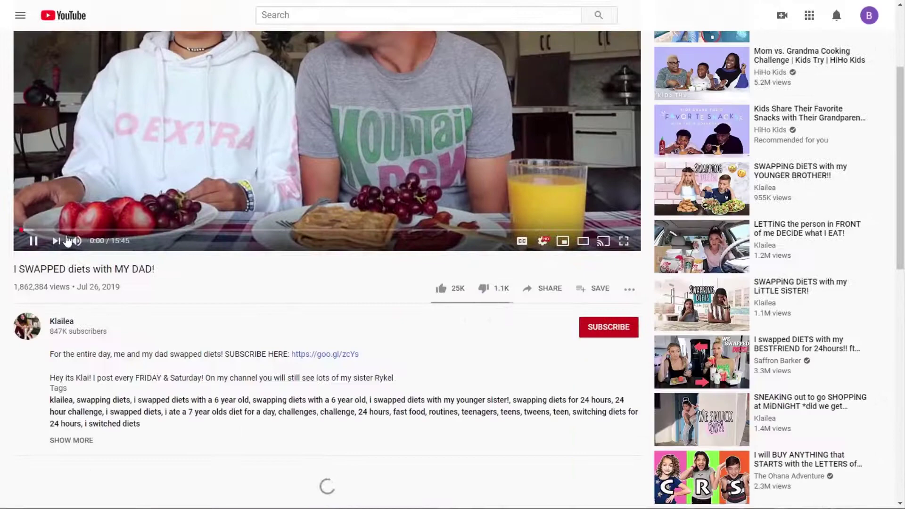
pyautogui.scroll(-2, 85, 370)
pyautogui.click(68, 329)
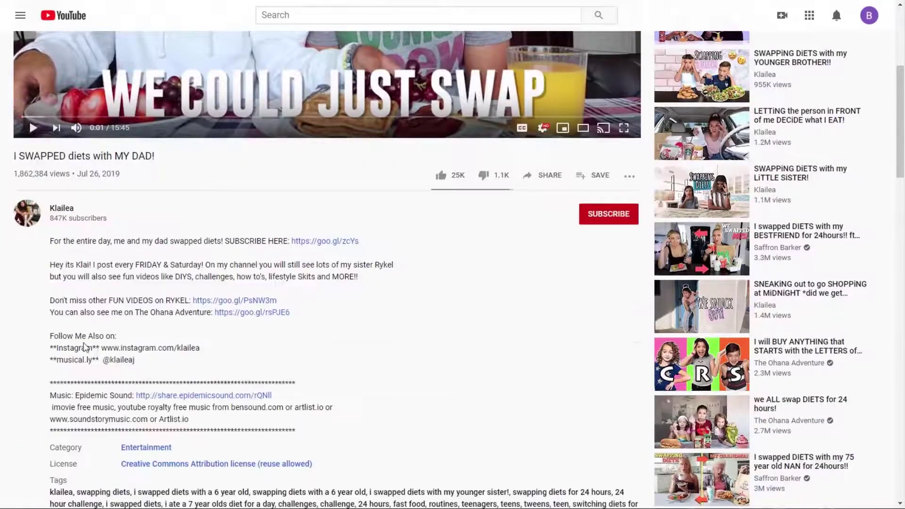
pyautogui.scroll(-3, 107, 357)
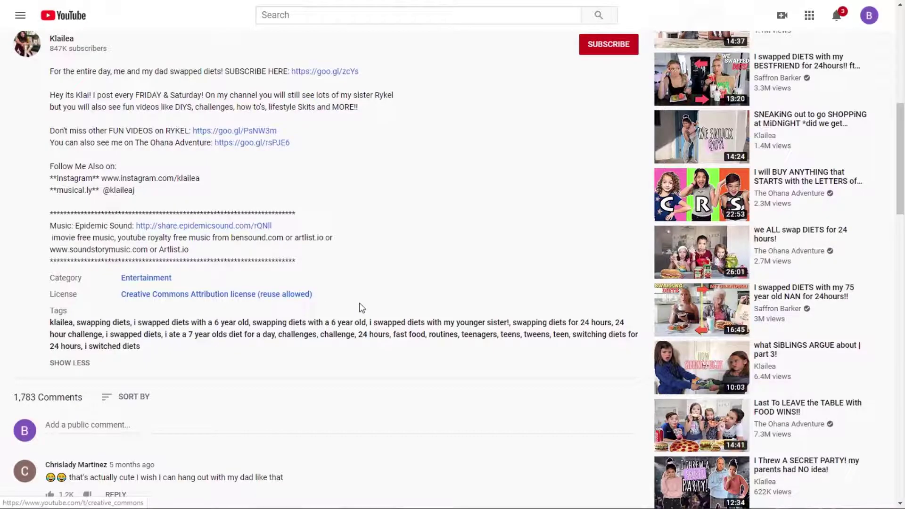
pyautogui.scroll(8, 376, 280)
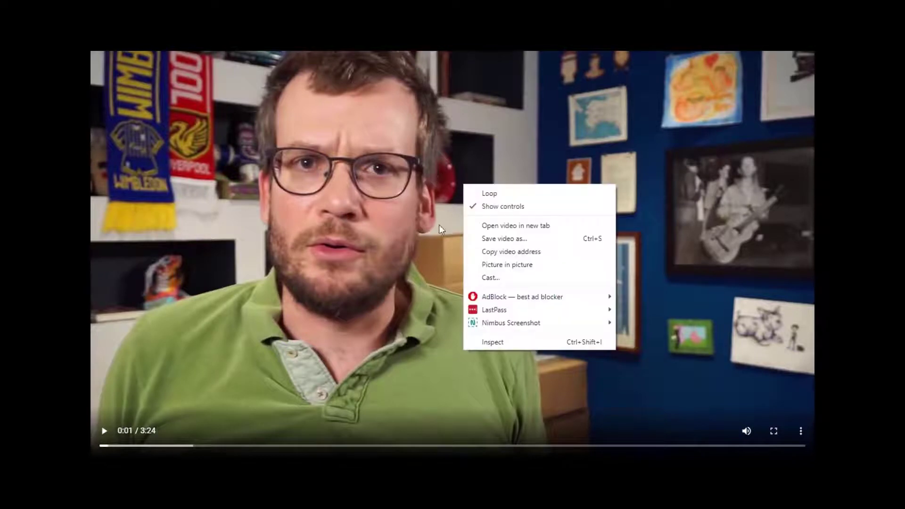
# Start saving the playing My Information Diet video as videoplayback.mp4
pyautogui.click(514, 246)
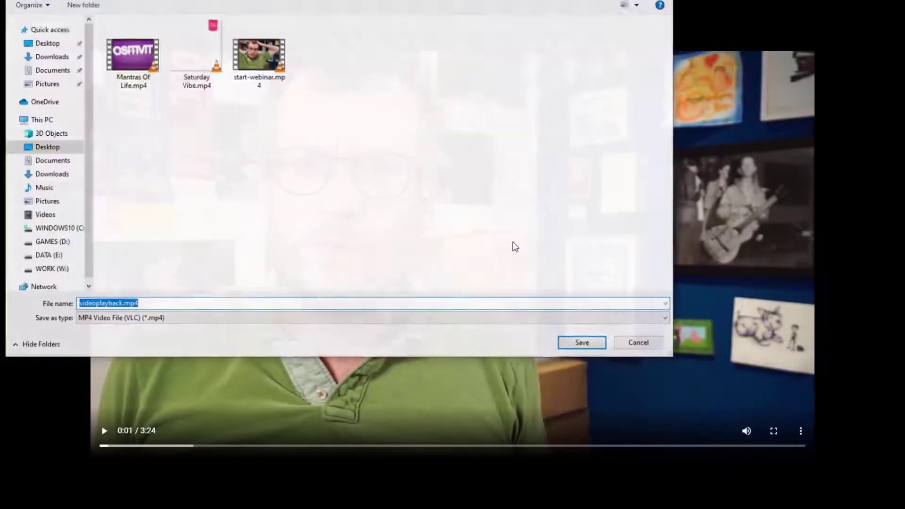